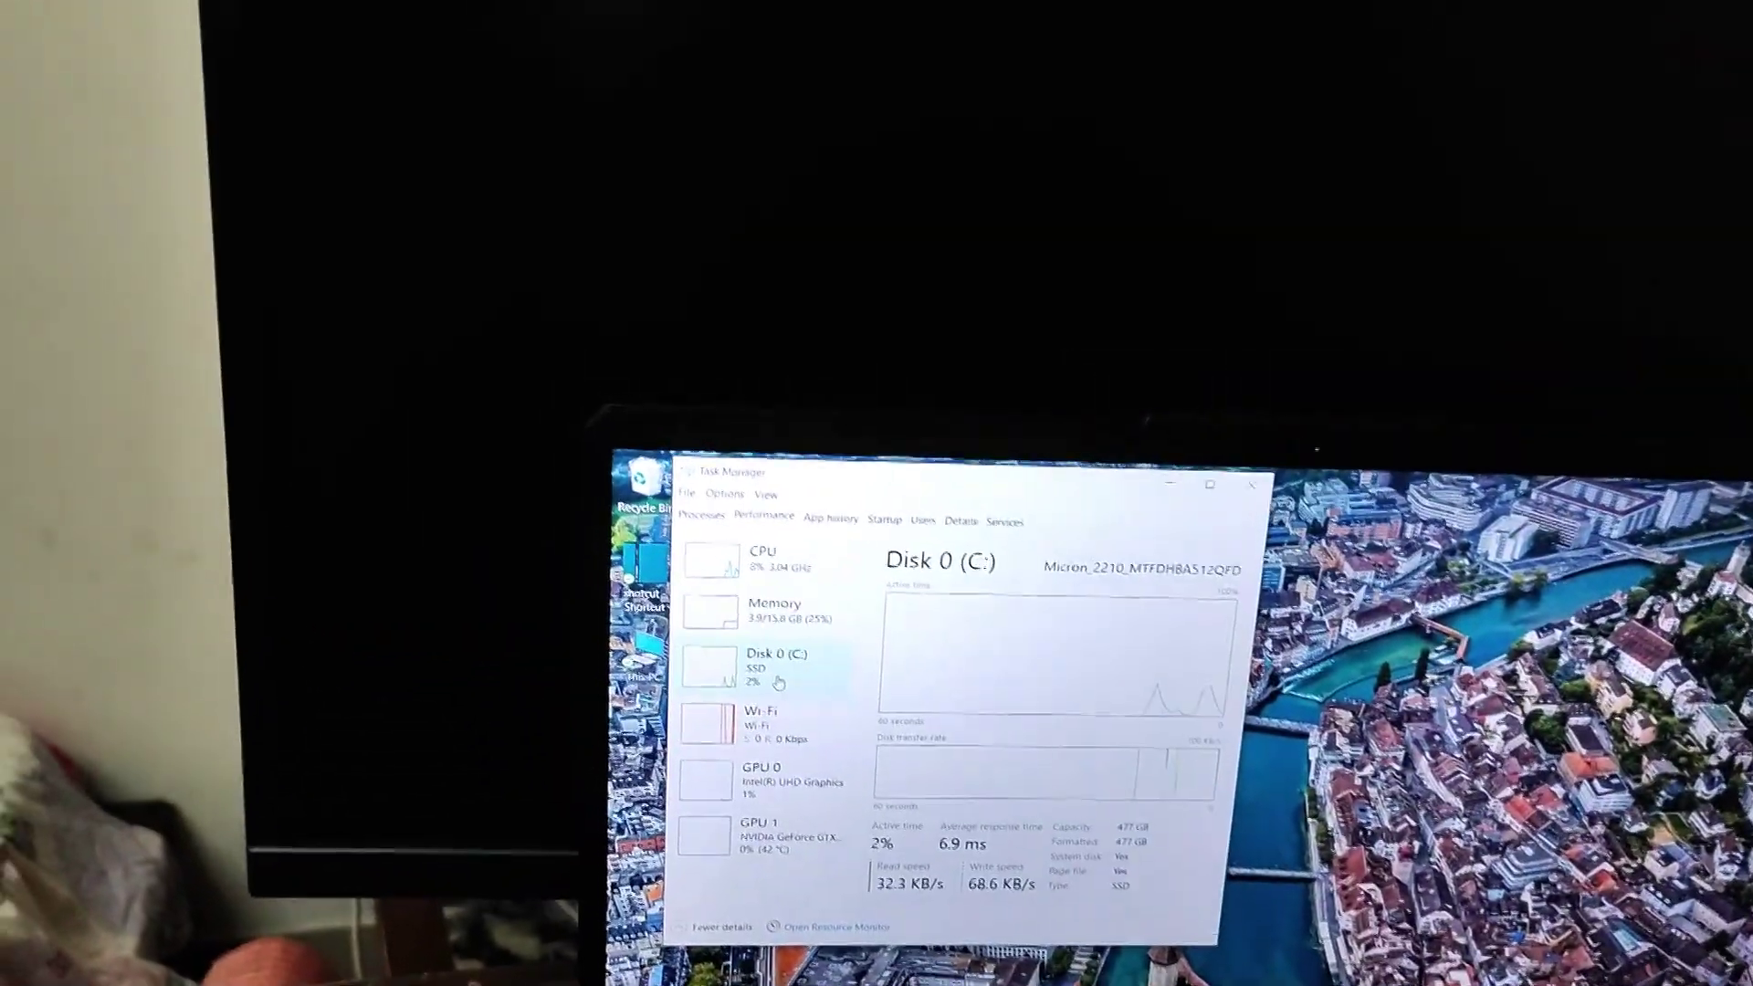
Step: Check the memory details in Task Manager, then bring up the DirectX Diagnostic report
{"action": "left_click", "coordinate": [716, 612]}
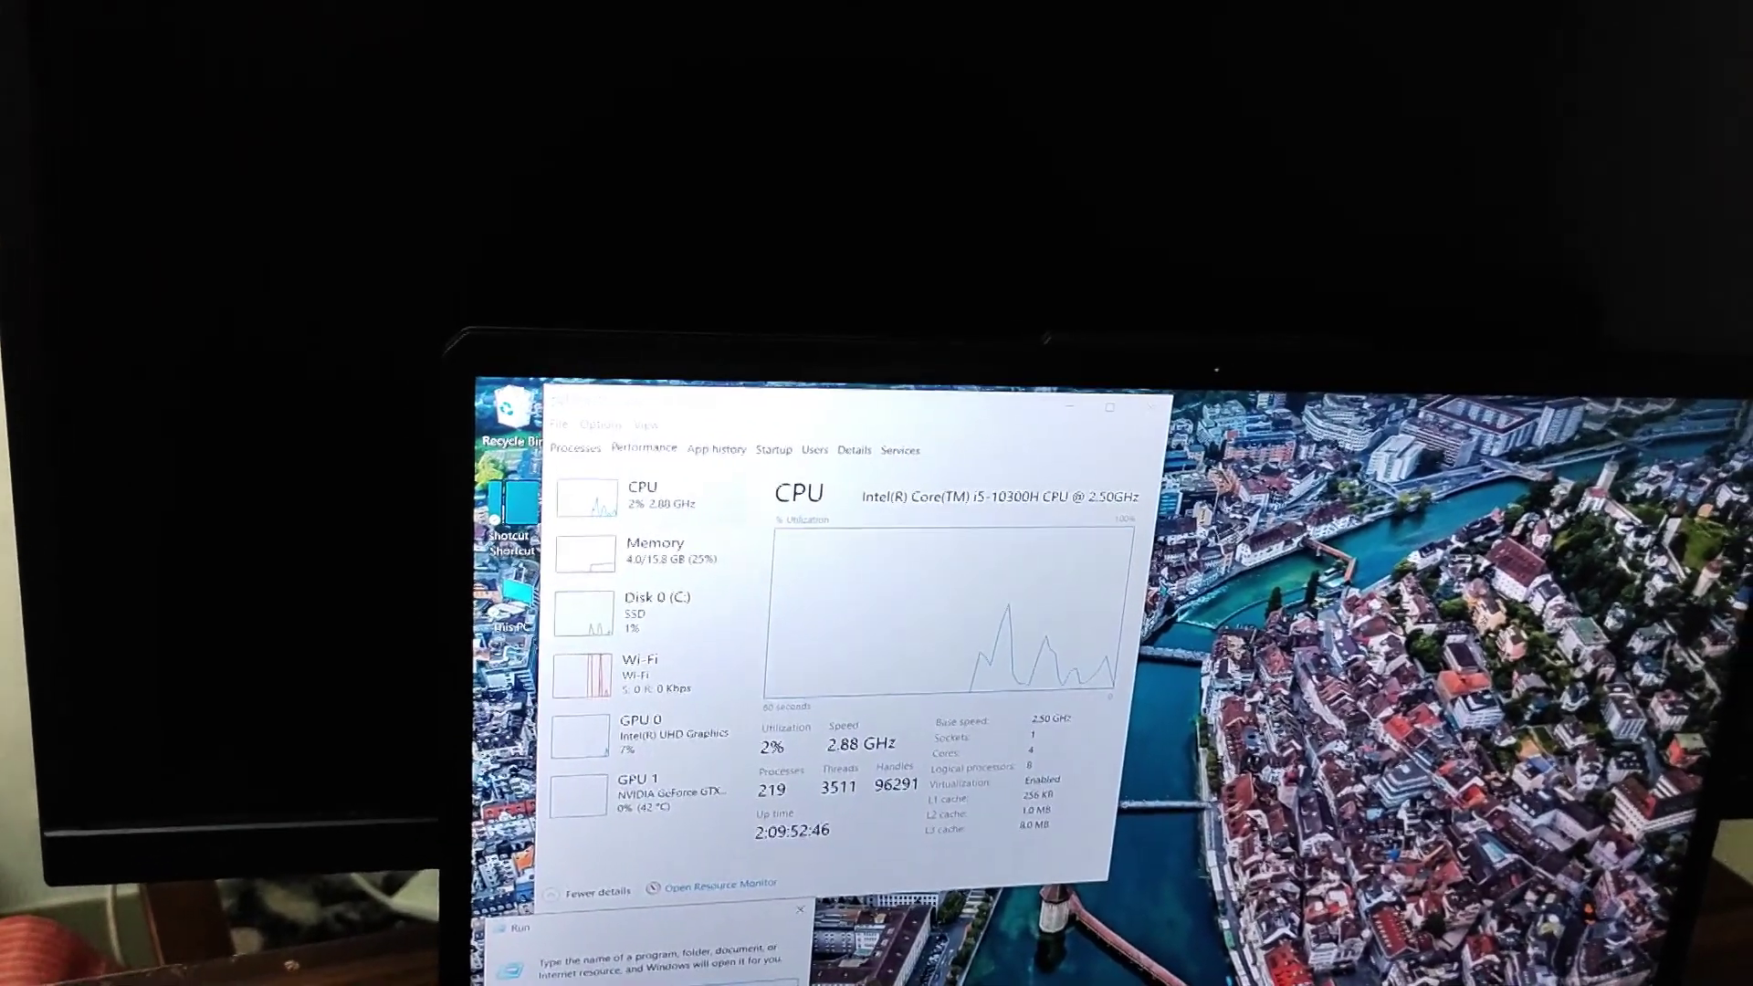
{"action": "key", "text": "Escape"}
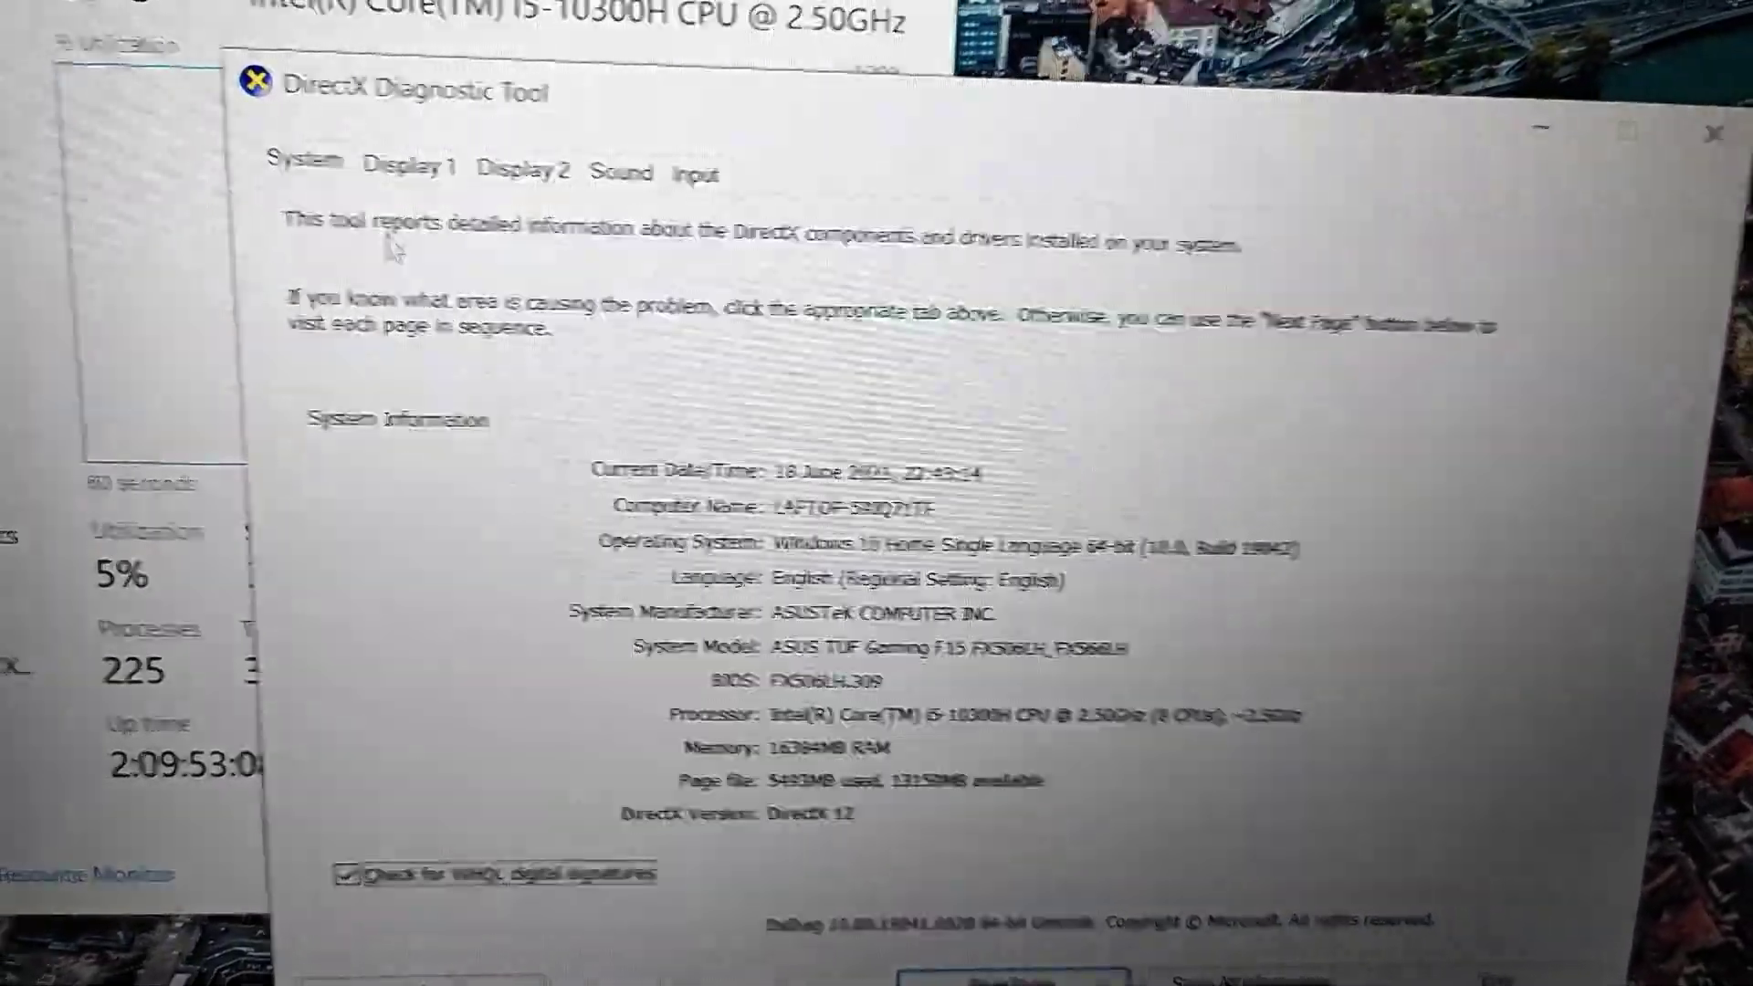
Step: Compare the Intel UHD Graphics and NVIDIA GeForce GTX 1650 display details
{"action": "left_click", "coordinate": [402, 176]}
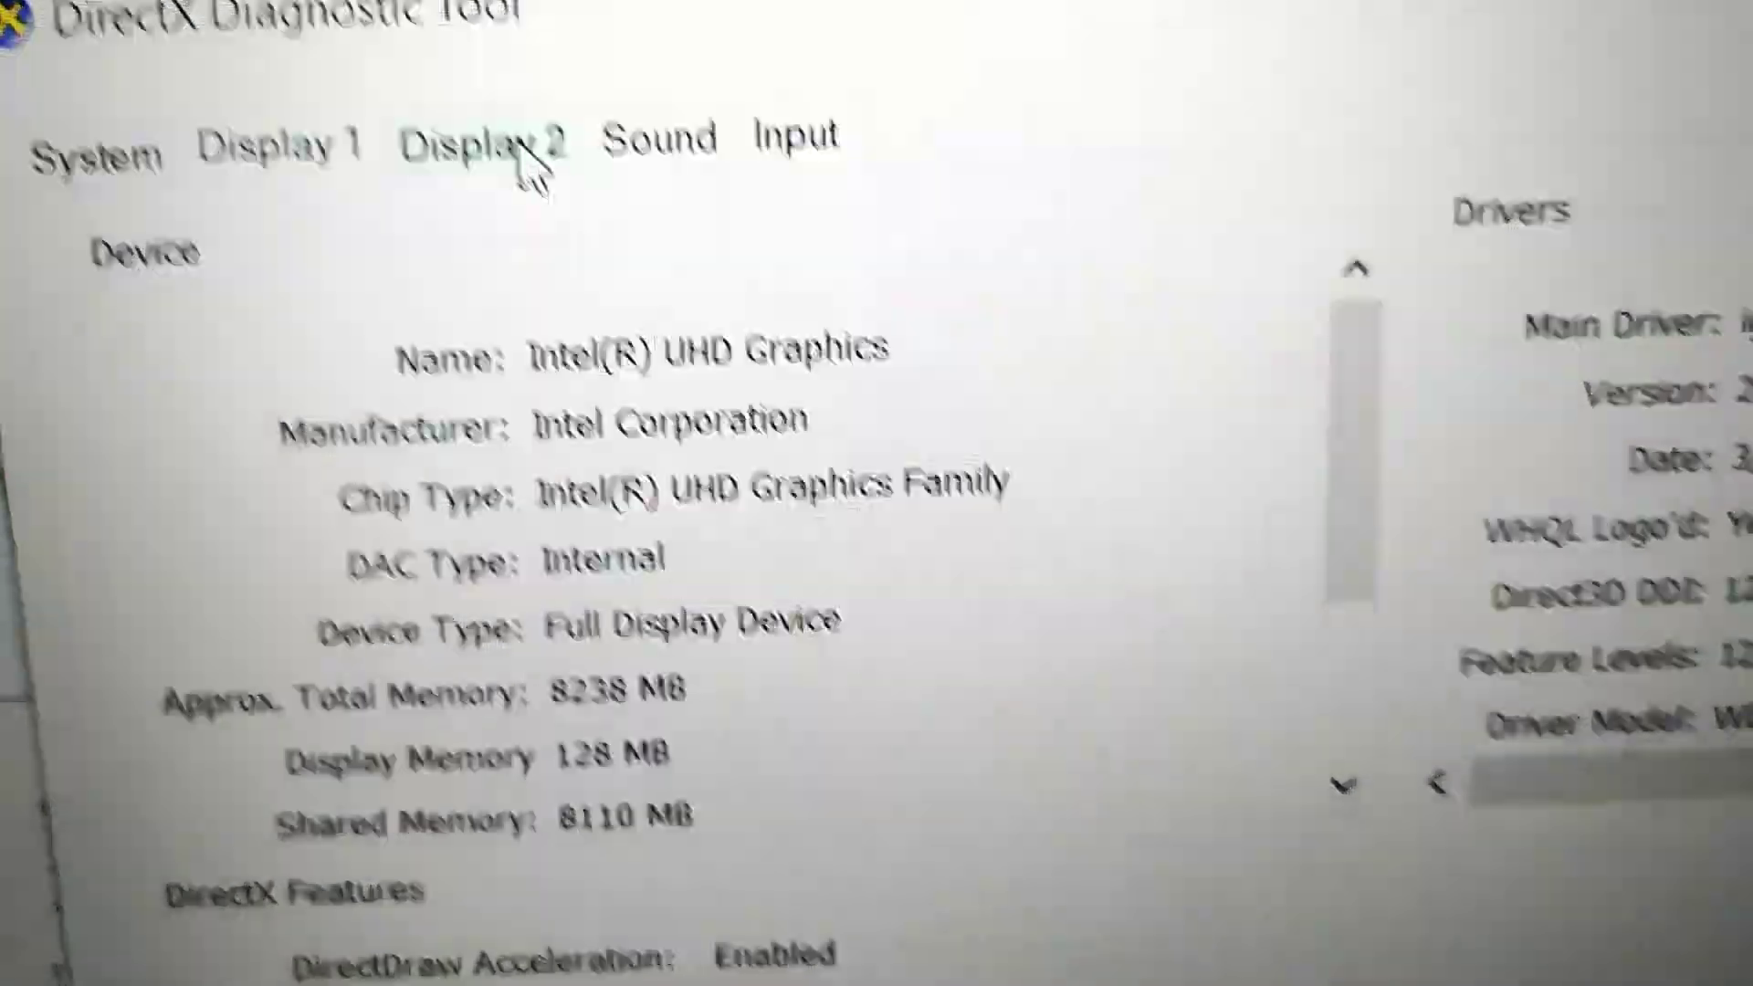
{"action": "left_click", "coordinate": [515, 118]}
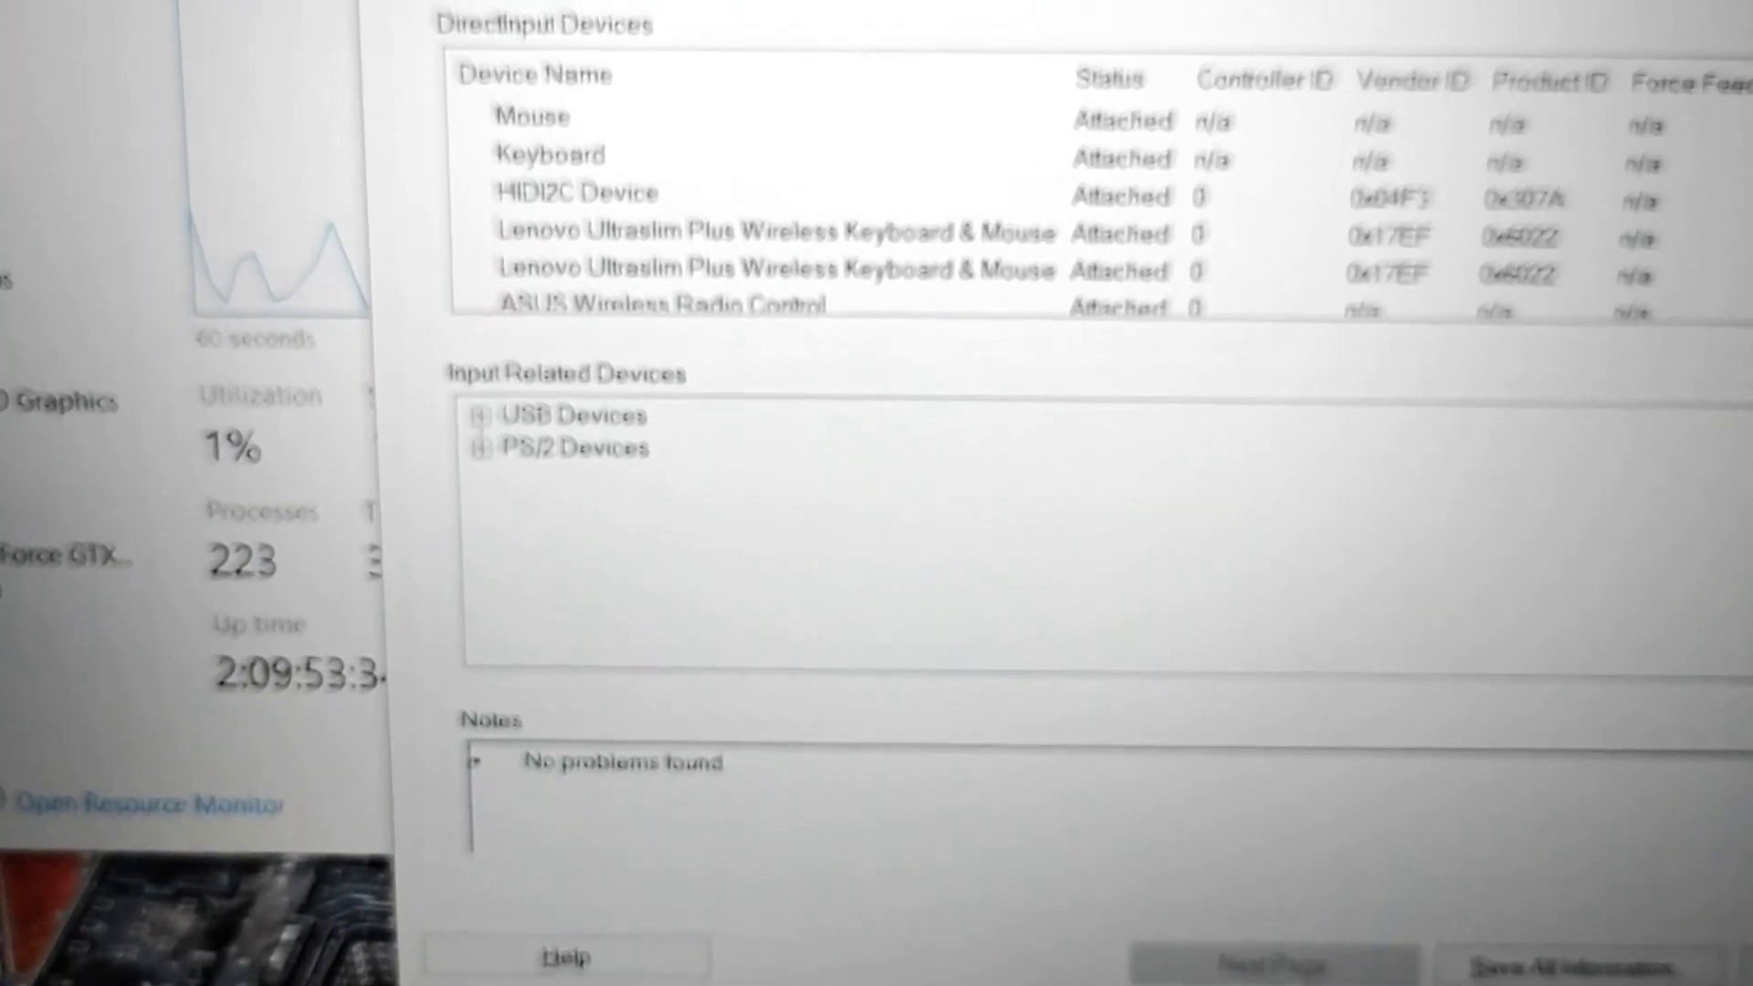
Step: Close the DirectX report with Alt+F4 and raise the screen brightness
{"action": "key", "text": "alt+F4"}
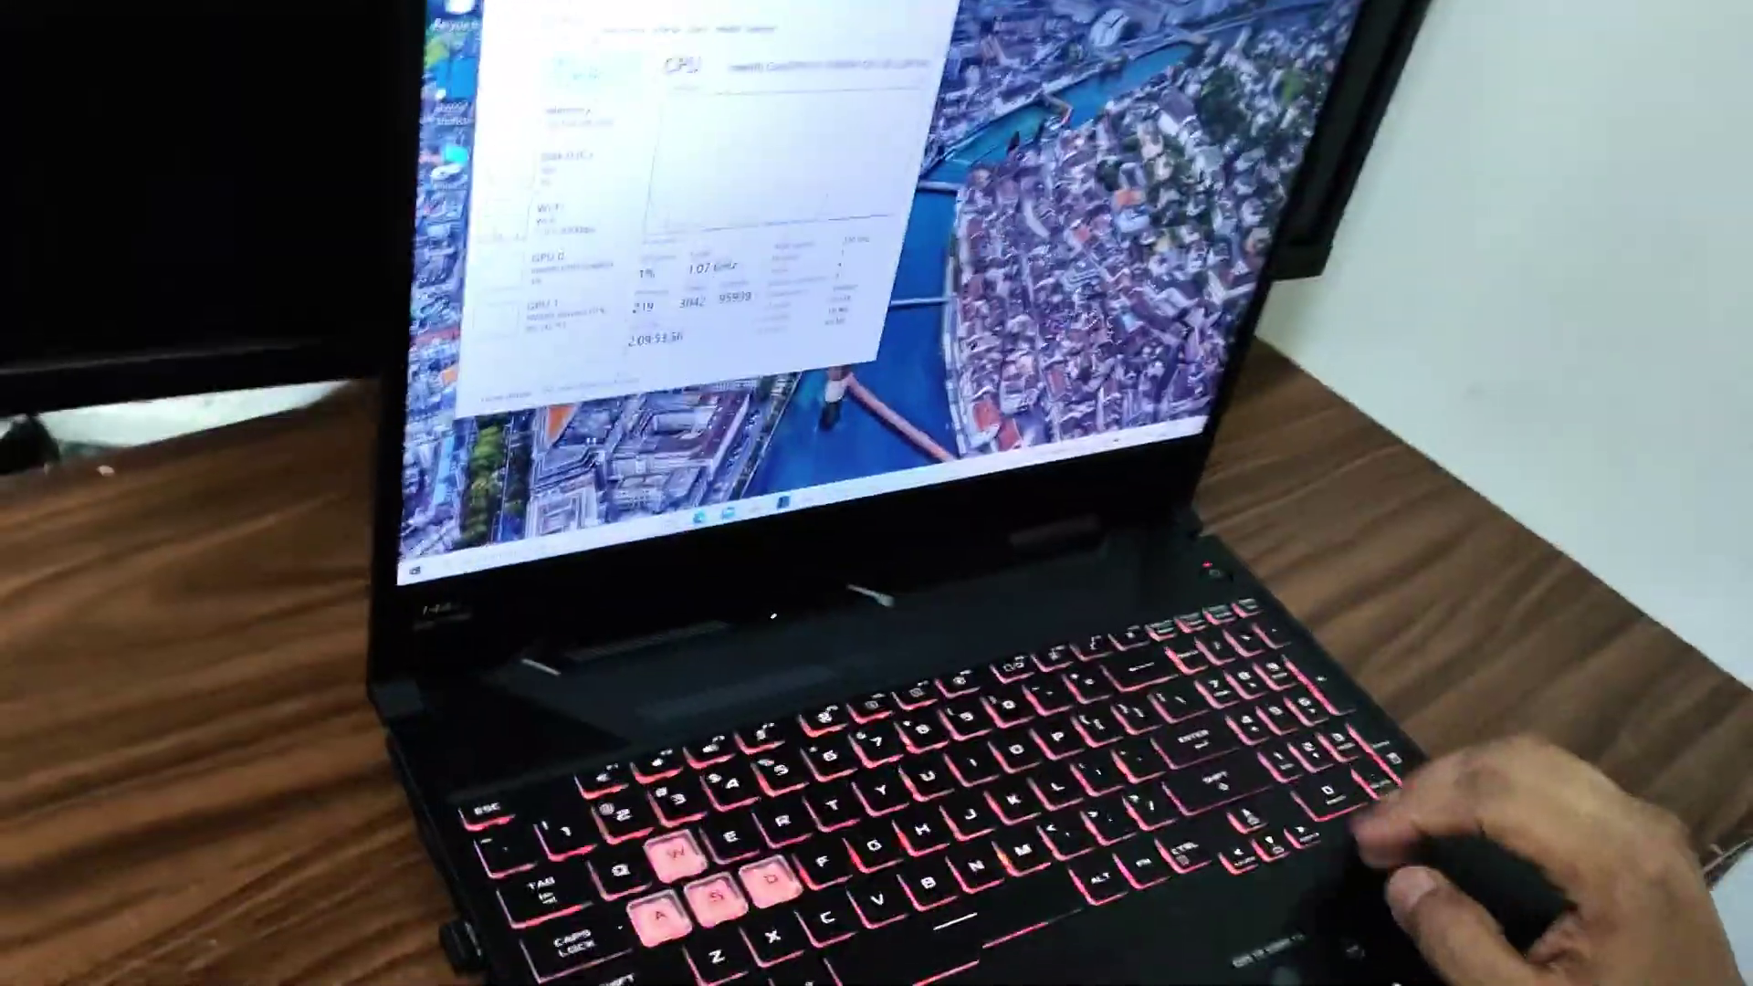
{"action": "key", "text": "XF86KbdBrightnessUp"}
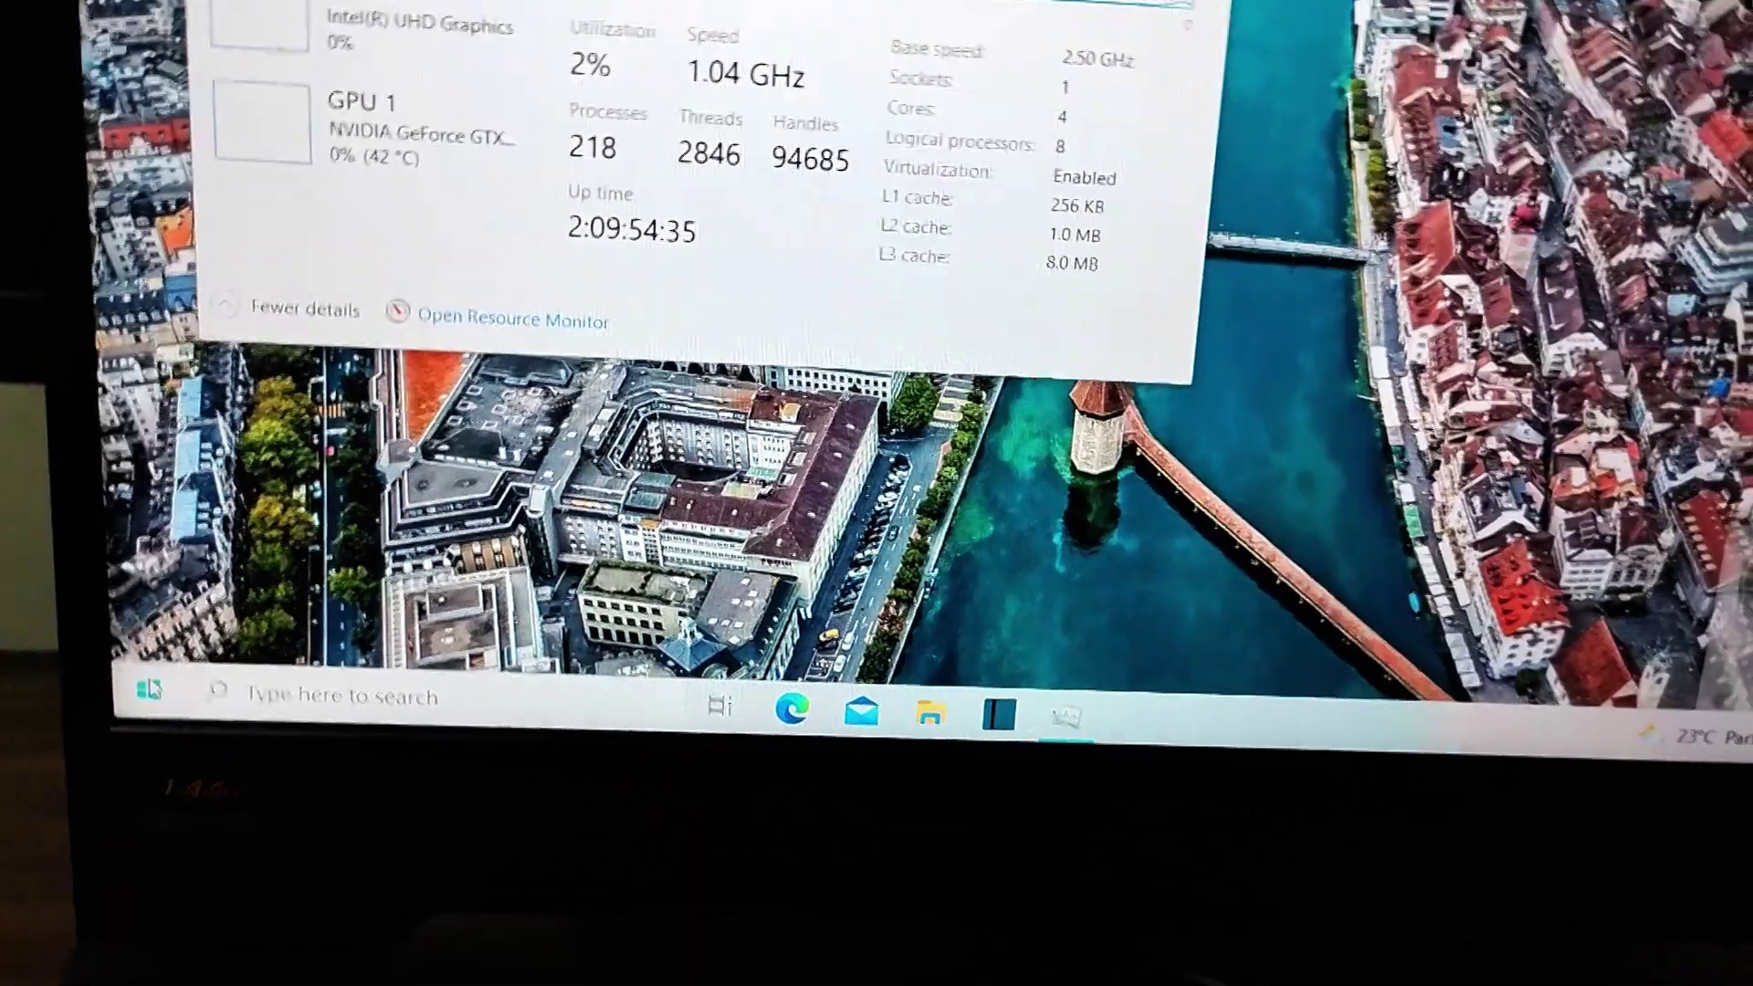
Step: Open the Start menu to find and launch MyASUS
{"action": "left_click", "coordinate": [160, 673]}
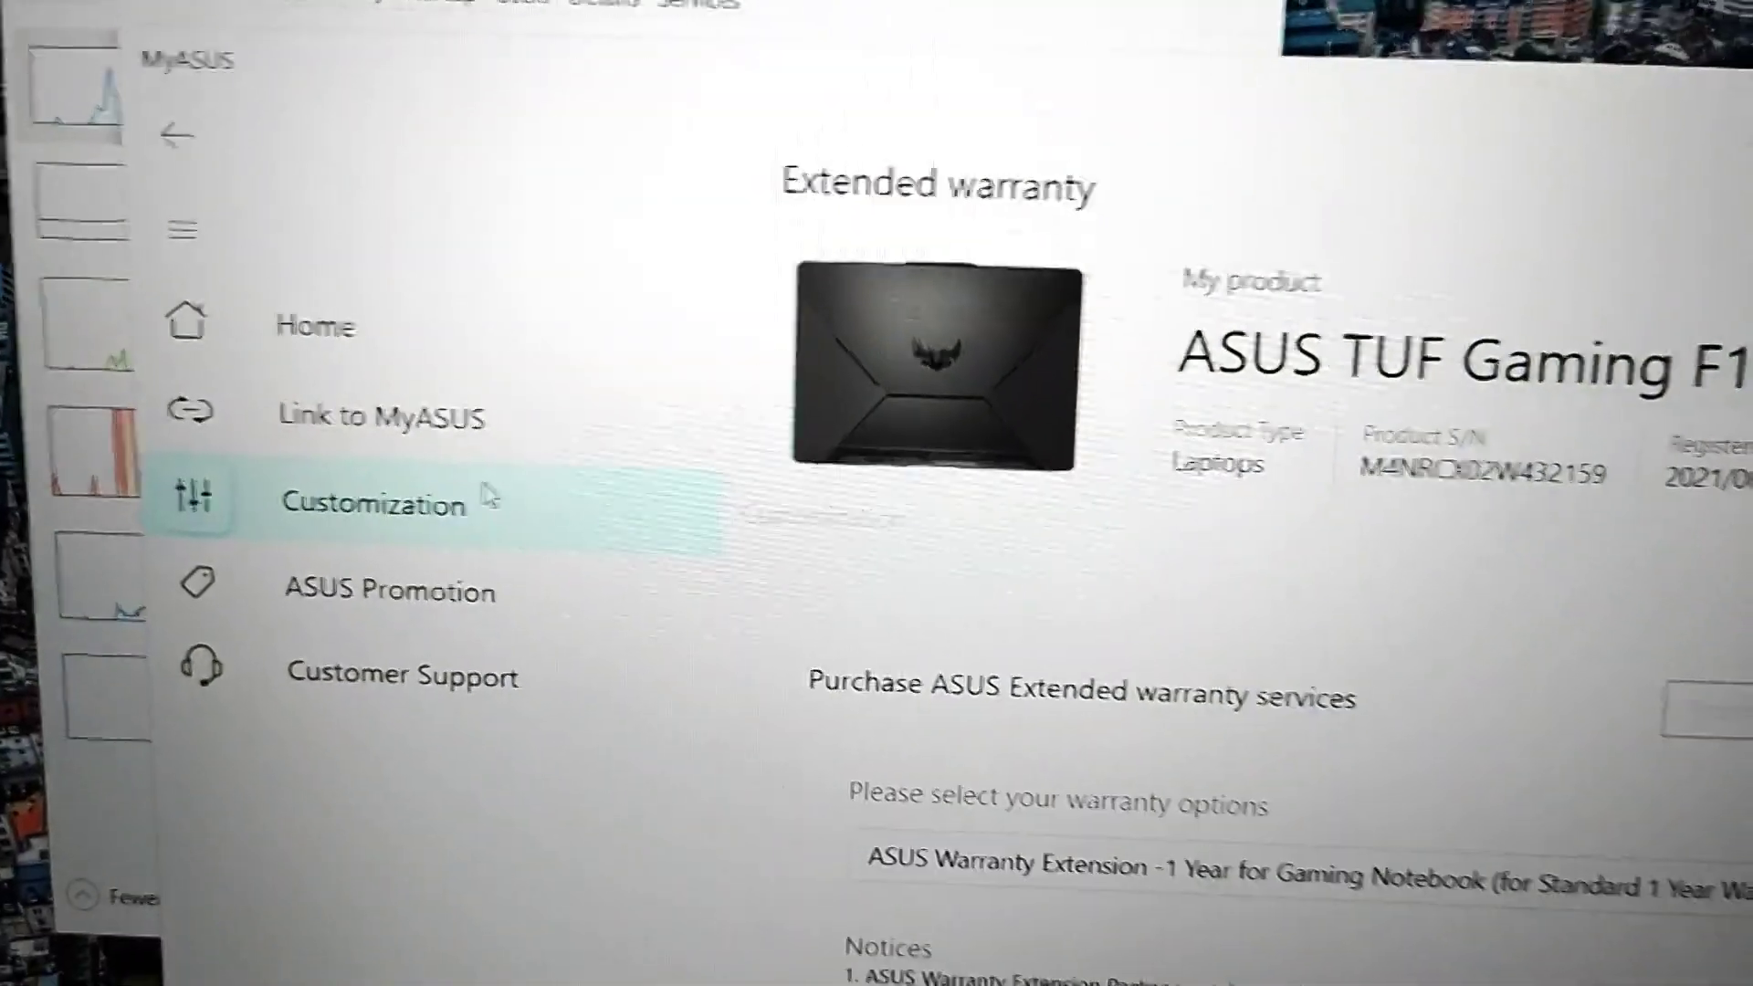
Step: Return from the extended warranty page to the ASUS TUF Gaming F15 home page
{"action": "left_click", "coordinate": [300, 337]}
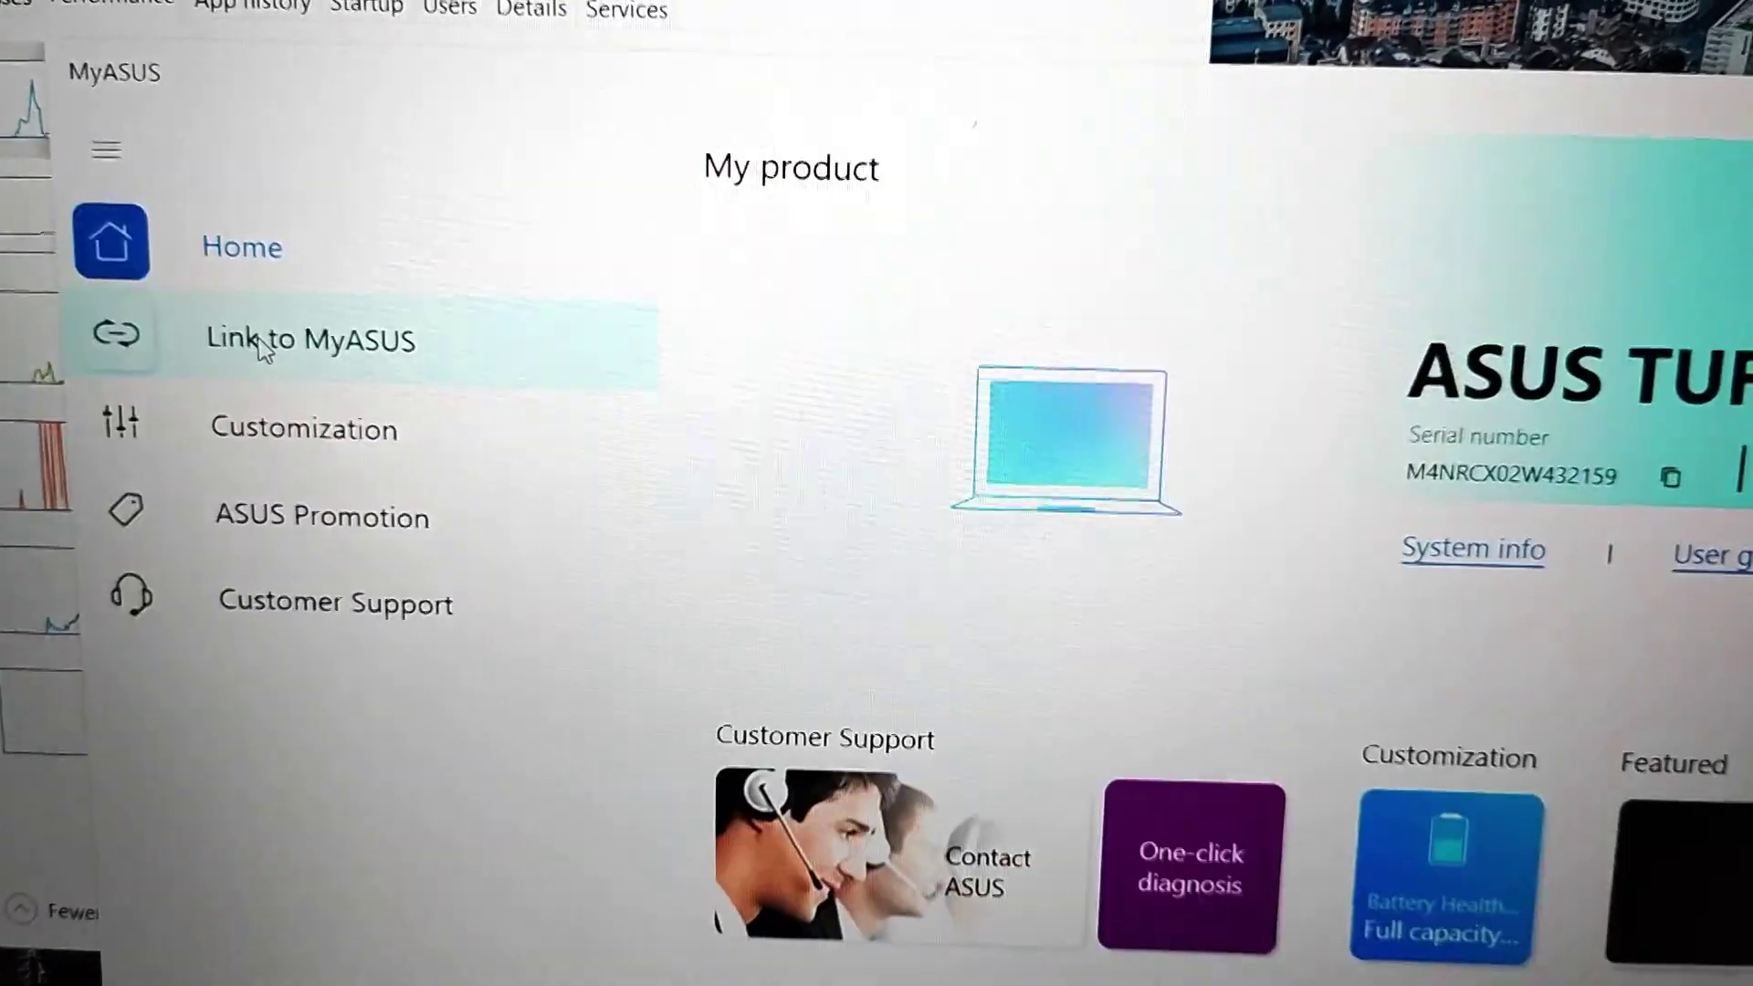